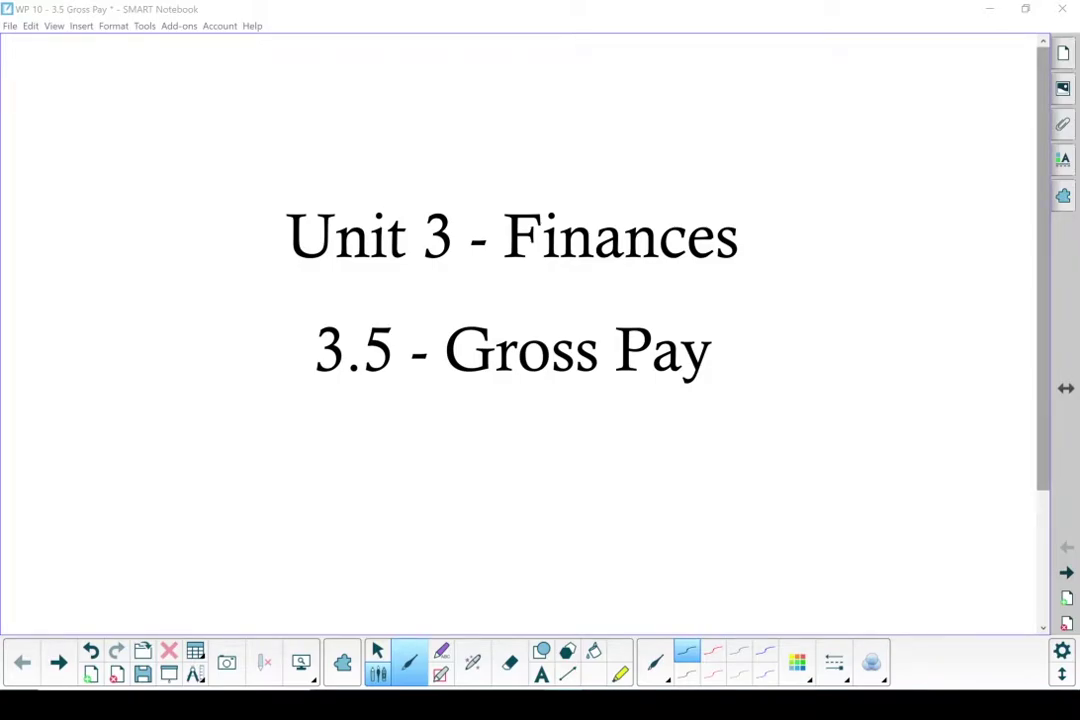
Go to the definitions page and handwrite the Wage definition in blue ink
{"action": "left_click", "coordinate": [1066, 572]}
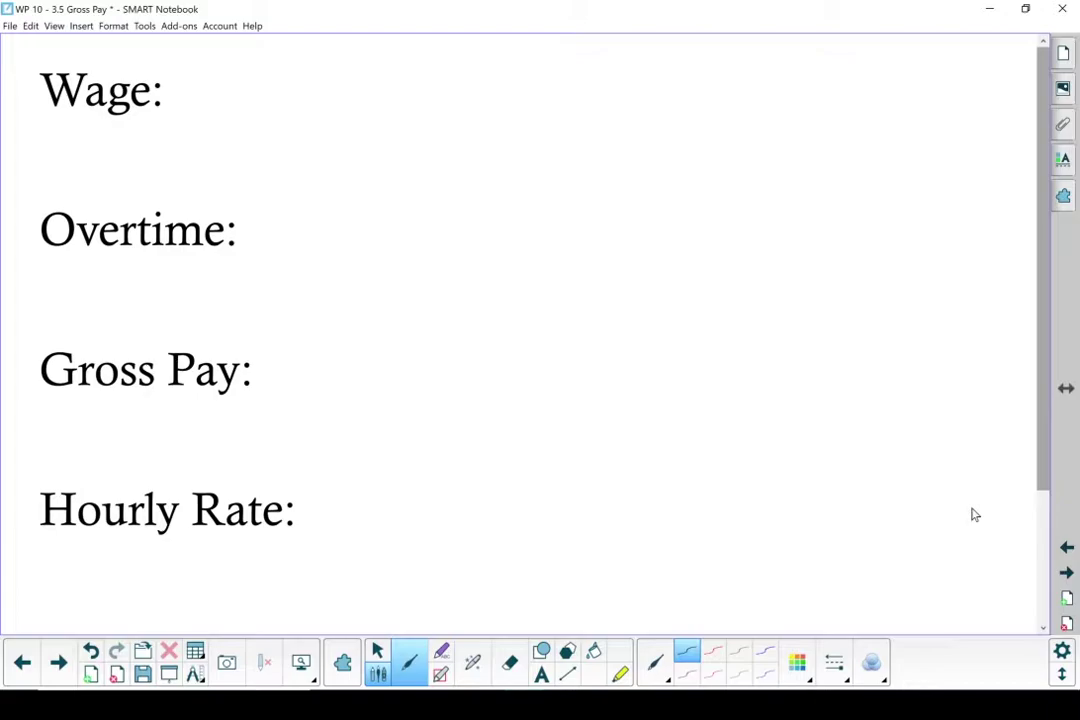
{"action": "left_click", "coordinate": [765, 674]}
{"action": "mouse_move", "coordinate": [205, 58]}
{"action": "left_mouse_down"}
{"action": "mouse_move", "coordinate": [232, 90]}
{"action": "mouse_move", "coordinate": [335, 80]}
{"action": "mouse_move", "coordinate": [430, 95]}
{"action": "mouse_move", "coordinate": [980, 95]}
{"action": "left_mouse_up"}
{"action": "left_click", "coordinate": [712, 674]}
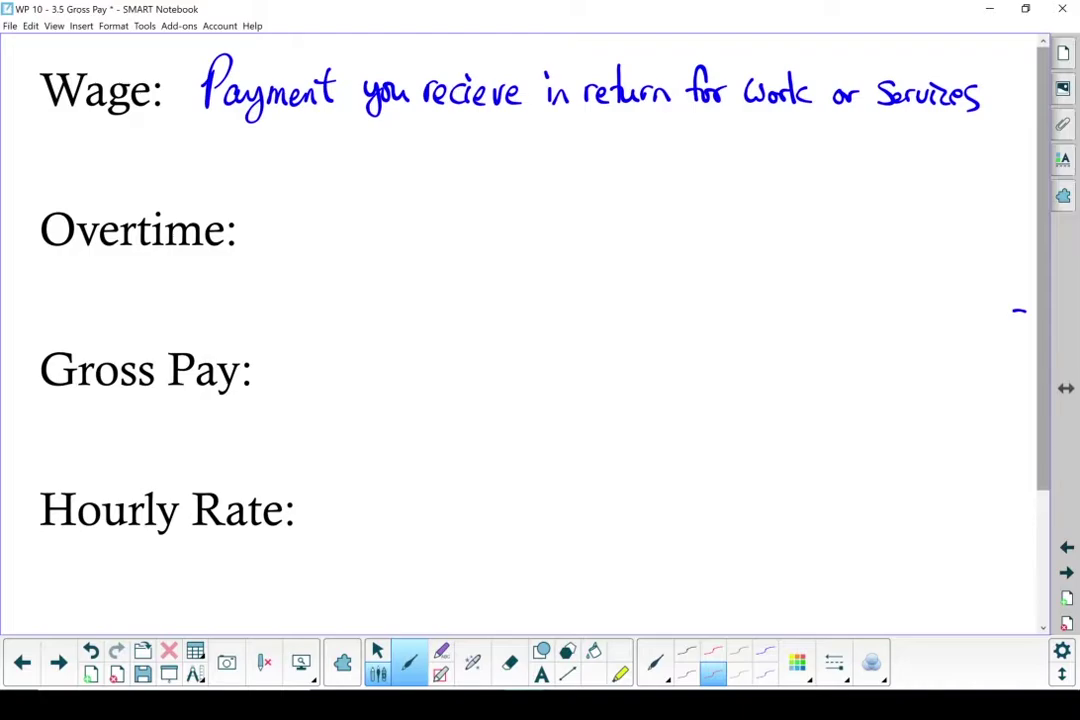
{"action": "key", "text": "ctrl+z"}
Handwrite the Overtime definition in red, adding its second meaning as money earned
{"action": "mouse_move", "coordinate": [268, 200]}
{"action": "left_mouse_down"}
{"action": "mouse_move", "coordinate": [345, 230]}
{"action": "mouse_move", "coordinate": [465, 200]}
{"action": "mouse_move", "coordinate": [572, 230]}
{"action": "mouse_move", "coordinate": [965, 235]}
{"action": "left_mouse_up"}
{"action": "mouse_move", "coordinate": [270, 260]}
{"action": "left_mouse_down"}
{"action": "mouse_move", "coordinate": [268, 274]}
{"action": "mouse_move", "coordinate": [395, 280]}
{"action": "mouse_move", "coordinate": [408, 295]}
{"action": "mouse_move", "coordinate": [500, 280]}
{"action": "mouse_move", "coordinate": [755, 275]}
{"action": "left_mouse_up"}
{"action": "left_click_drag", "start_coordinate": [245, 229], "coordinate": [253, 229]}
{"action": "mouse_move", "coordinate": [278, 315]}
{"action": "left_mouse_down"}
{"action": "mouse_move", "coordinate": [690, 330]}
{"action": "mouse_move", "coordinate": [955, 325]}
{"action": "mouse_move", "coordinate": [1012, 356]}
{"action": "left_mouse_up"}
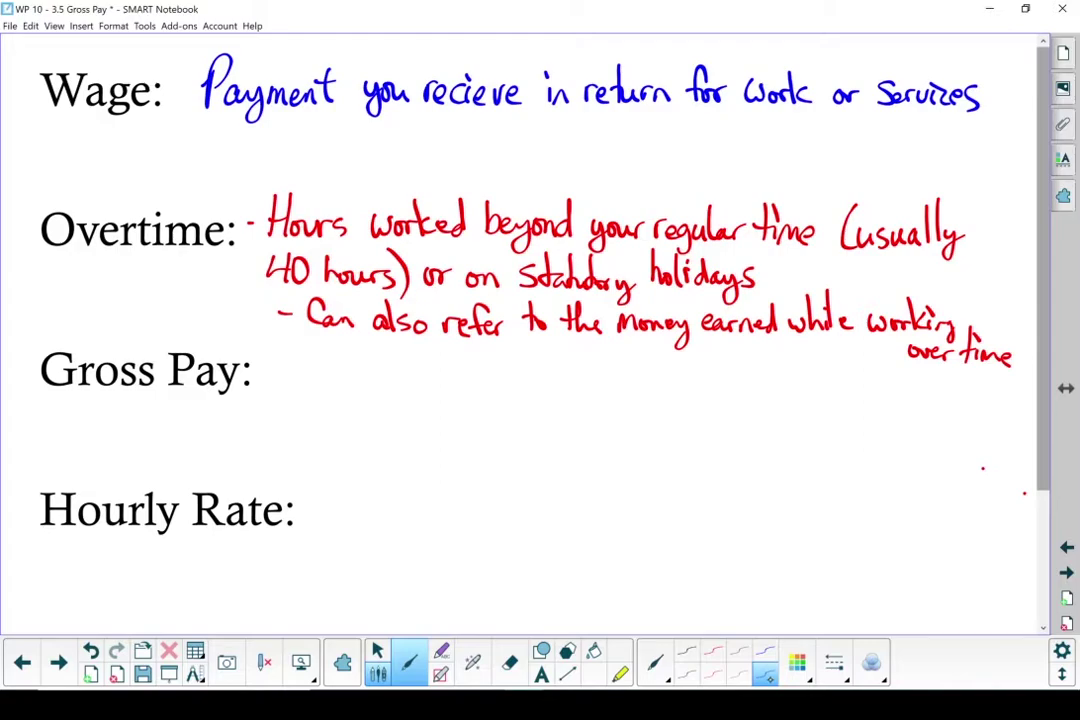
Write 'Earnings before taxes and deductions' beside Gross Pay, then start the Hourly Rate definition in red
{"action": "mouse_move", "coordinate": [288, 362]}
{"action": "left_mouse_down"}
{"action": "mouse_move", "coordinate": [305, 378]}
{"action": "mouse_move", "coordinate": [511, 380]}
{"action": "mouse_move", "coordinate": [665, 400]}
{"action": "mouse_move", "coordinate": [806, 395]}
{"action": "mouse_move", "coordinate": [924, 410]}
{"action": "left_mouse_up"}
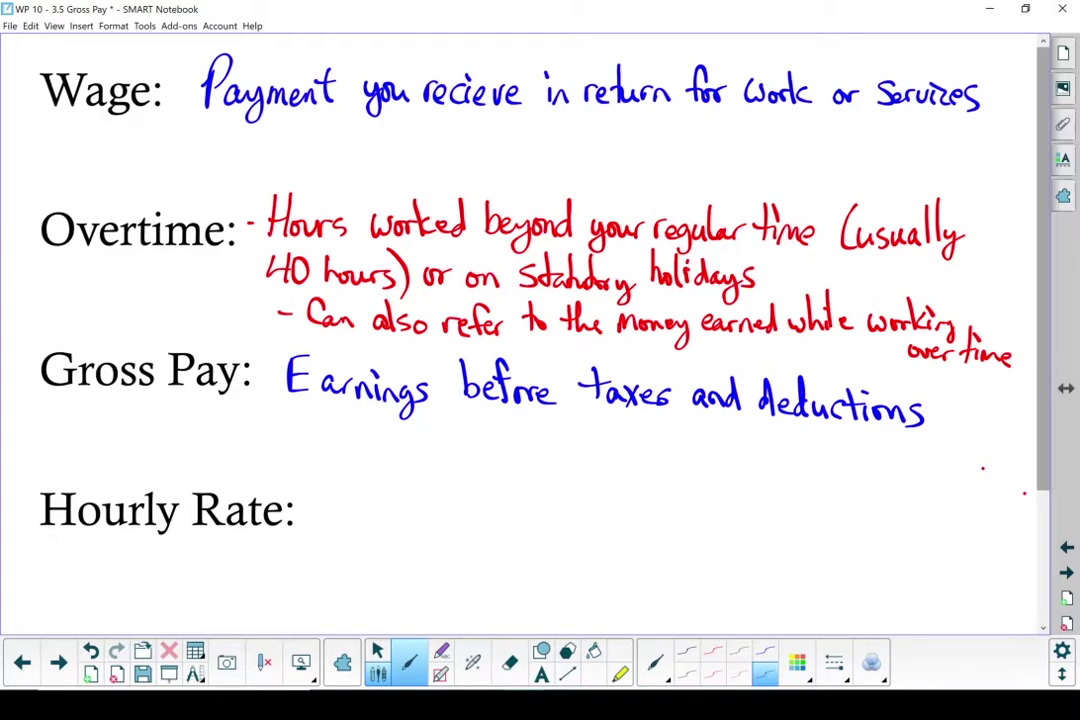
{"action": "left_click", "coordinate": [712, 673]}
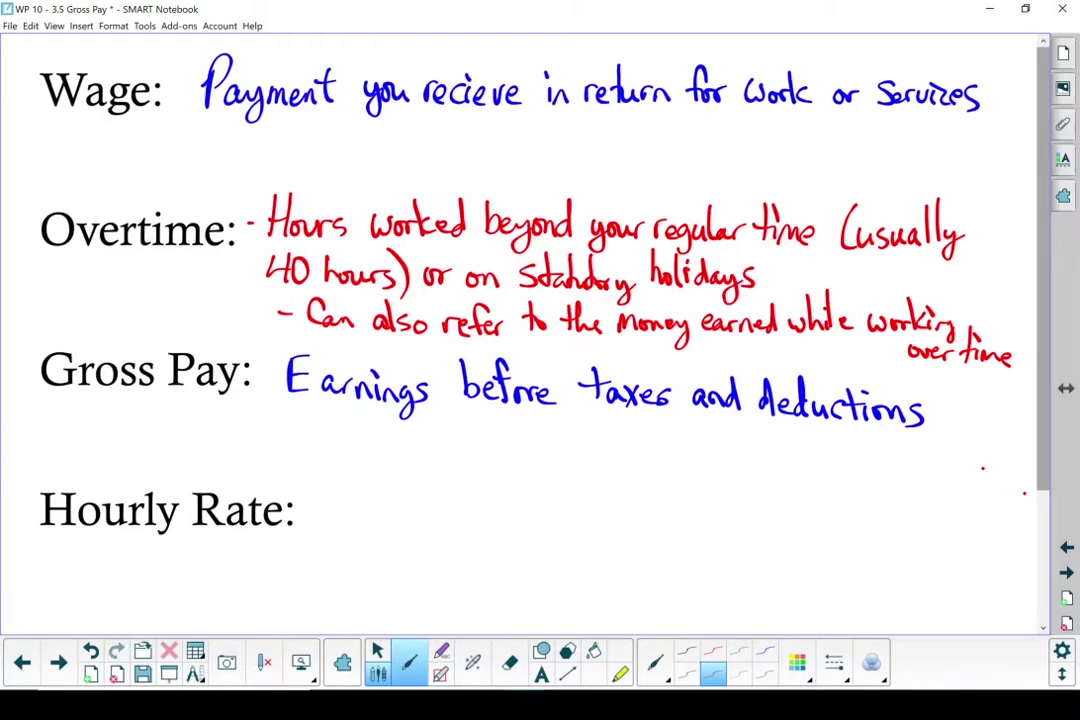
{"action": "mouse_move", "coordinate": [343, 530]}
{"action": "left_mouse_down"}
{"action": "mouse_move", "coordinate": [362, 484]}
{"action": "mouse_move", "coordinate": [515, 520]}
{"action": "mouse_move", "coordinate": [812, 520]}
{"action": "mouse_move", "coordinate": [441, 572]}
{"action": "mouse_move", "coordinate": [572, 578]}
{"action": "left_mouse_up"}
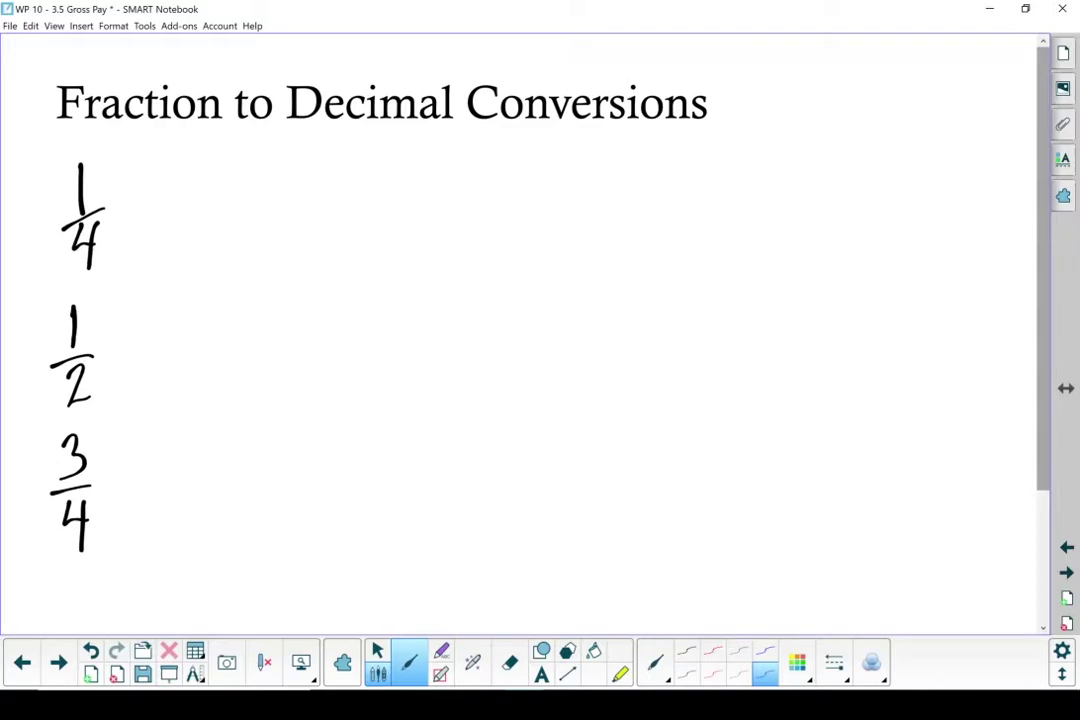
Write 0.25 beside 1/4 and 0.5 beside 1/2
{"action": "left_click_drag", "start_coordinate": [145, 199], "coordinate": [168, 197]}
{"action": "left_click_drag", "start_coordinate": [145, 213], "coordinate": [170, 211]}
{"action": "left_click_drag", "start_coordinate": [205, 185], "coordinate": [238, 220]}
{"action": "left_click_drag", "start_coordinate": [255, 192], "coordinate": [282, 224]}
{"action": "left_click_drag", "start_coordinate": [318, 181], "coordinate": [286, 224]}
{"action": "left_click_drag", "start_coordinate": [140, 342], "coordinate": [160, 340]}
{"action": "left_click_drag", "start_coordinate": [140, 358], "coordinate": [160, 357]}
{"action": "mouse_move", "coordinate": [203, 325]}
{"action": "left_mouse_down"}
{"action": "mouse_move", "coordinate": [187, 352]}
{"action": "mouse_move", "coordinate": [203, 325]}
{"action": "left_mouse_up"}
{"action": "left_click_drag", "start_coordinate": [236, 360], "coordinate": [237, 362]}
{"action": "left_click_drag", "start_coordinate": [262, 322], "coordinate": [260, 365]}
{"action": "left_click_drag", "start_coordinate": [265, 322], "coordinate": [293, 321]}
Write 0.75 beside 3/4 and advance to the hourly-pay example page
{"action": "mouse_move", "coordinate": [137, 479]}
{"action": "left_mouse_down"}
{"action": "mouse_move", "coordinate": [156, 478]}
{"action": "mouse_move", "coordinate": [157, 493]}
{"action": "left_mouse_up"}
{"action": "left_click_drag", "start_coordinate": [205, 460], "coordinate": [205, 461]}
{"action": "mouse_move", "coordinate": [230, 487]}
{"action": "left_mouse_down"}
{"action": "mouse_move", "coordinate": [255, 459]}
{"action": "mouse_move", "coordinate": [255, 500]}
{"action": "left_mouse_up"}
{"action": "mouse_move", "coordinate": [274, 460]}
{"action": "left_mouse_down"}
{"action": "mouse_move", "coordinate": [272, 498]}
{"action": "mouse_move", "coordinate": [304, 458]}
{"action": "left_mouse_up"}
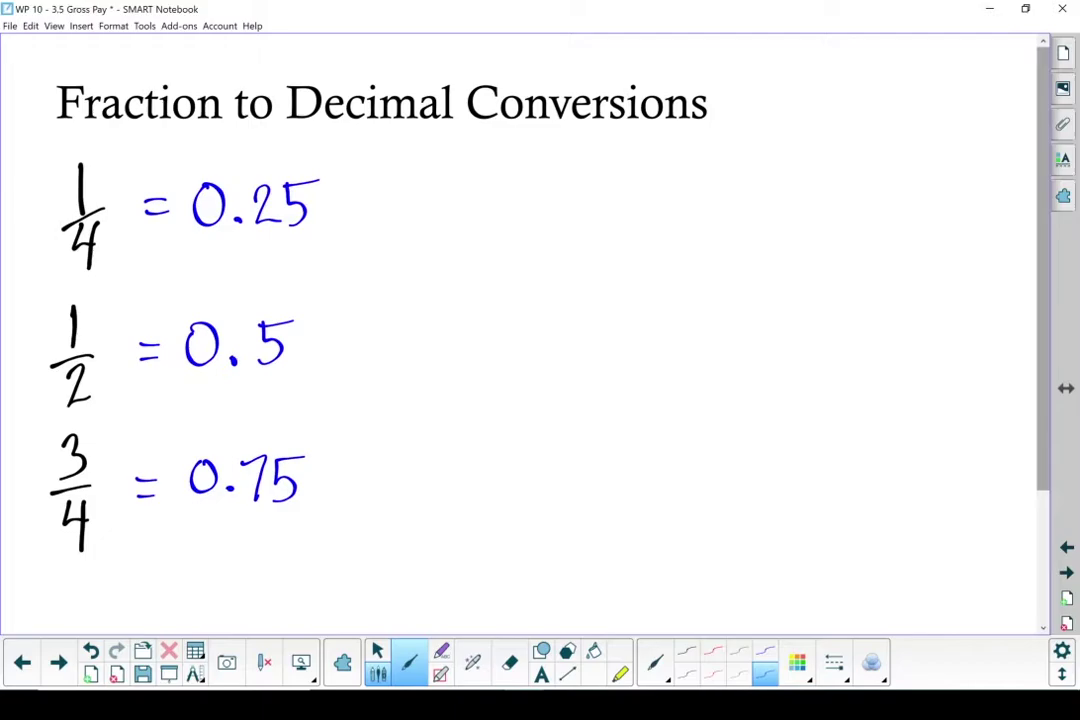
{"action": "key", "text": "Page_Down"}
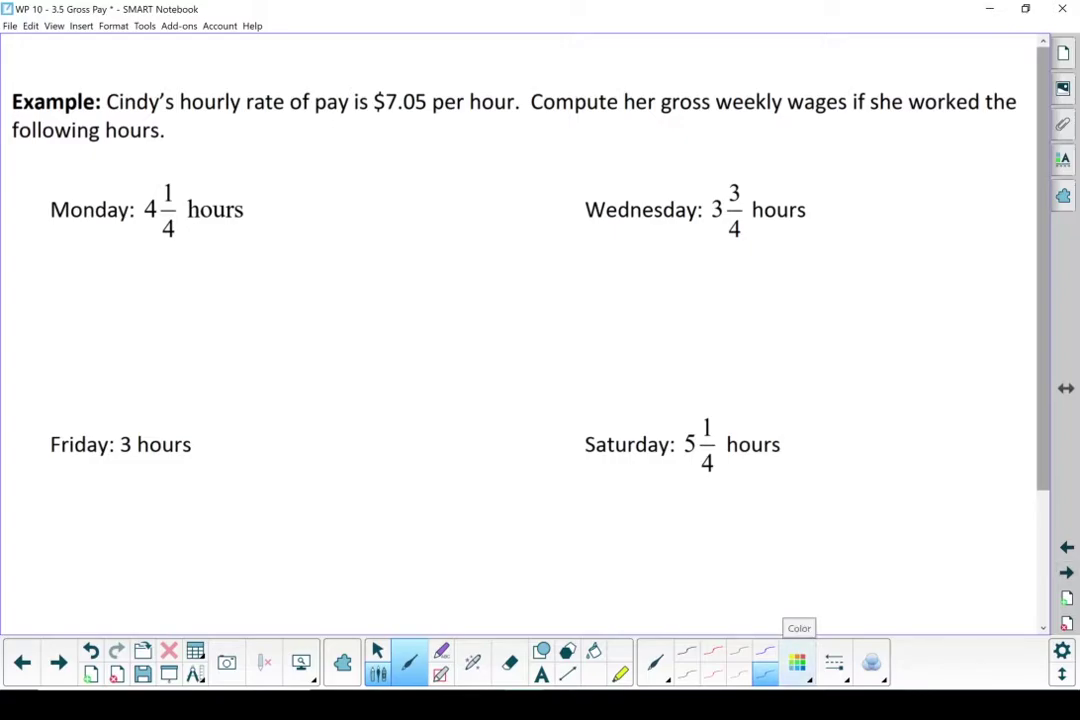
Write Monday's expression (4.25h)($7.05/hr) = under Monday
{"action": "left_click_drag", "start_coordinate": [68, 247], "coordinate": [82, 276]}
{"action": "mouse_move", "coordinate": [74, 258]}
{"action": "left_mouse_down"}
{"action": "mouse_move", "coordinate": [73, 288]}
{"action": "mouse_move", "coordinate": [112, 262]}
{"action": "mouse_move", "coordinate": [118, 284]}
{"action": "left_mouse_up"}
{"action": "left_click", "coordinate": [88, 281]}
{"action": "mouse_move", "coordinate": [123, 256]}
{"action": "left_mouse_down"}
{"action": "mouse_move", "coordinate": [120, 285]}
{"action": "mouse_move", "coordinate": [138, 254]}
{"action": "mouse_move", "coordinate": [158, 285]}
{"action": "left_mouse_up"}
{"action": "left_click_drag", "start_coordinate": [166, 245], "coordinate": [168, 290]}
{"action": "left_click_drag", "start_coordinate": [50, 240], "coordinate": [48, 290]}
{"action": "mouse_move", "coordinate": [194, 245]}
{"action": "left_mouse_down"}
{"action": "mouse_move", "coordinate": [190, 290]}
{"action": "mouse_move", "coordinate": [202, 285]}
{"action": "left_mouse_up"}
{"action": "left_click_drag", "start_coordinate": [208, 255], "coordinate": [208, 292]}
{"action": "mouse_move", "coordinate": [215, 263]}
{"action": "left_mouse_down"}
{"action": "mouse_move", "coordinate": [222, 289]}
{"action": "mouse_move", "coordinate": [250, 266]}
{"action": "mouse_move", "coordinate": [278, 305]}
{"action": "mouse_move", "coordinate": [318, 292]}
{"action": "left_mouse_up"}
{"action": "left_click", "coordinate": [236, 286]}
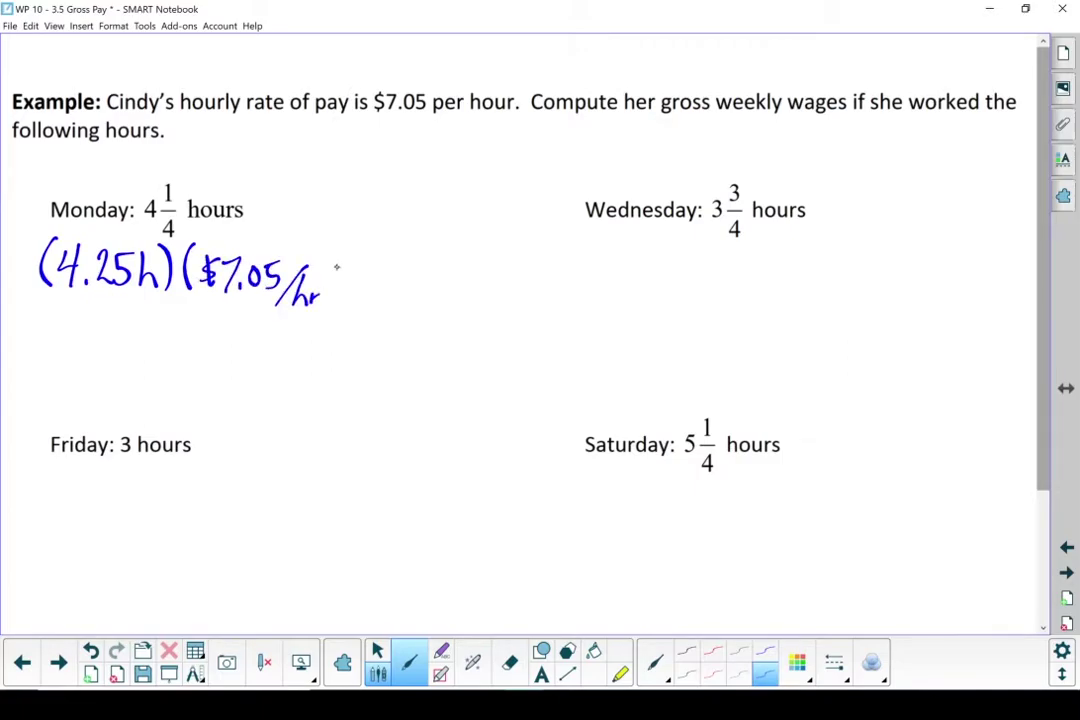
{"action": "left_click_drag", "start_coordinate": [316, 248], "coordinate": [334, 309]}
{"action": "left_click_drag", "start_coordinate": [350, 282], "coordinate": [374, 281]}
{"action": "left_click_drag", "start_coordinate": [350, 290], "coordinate": [376, 289]}
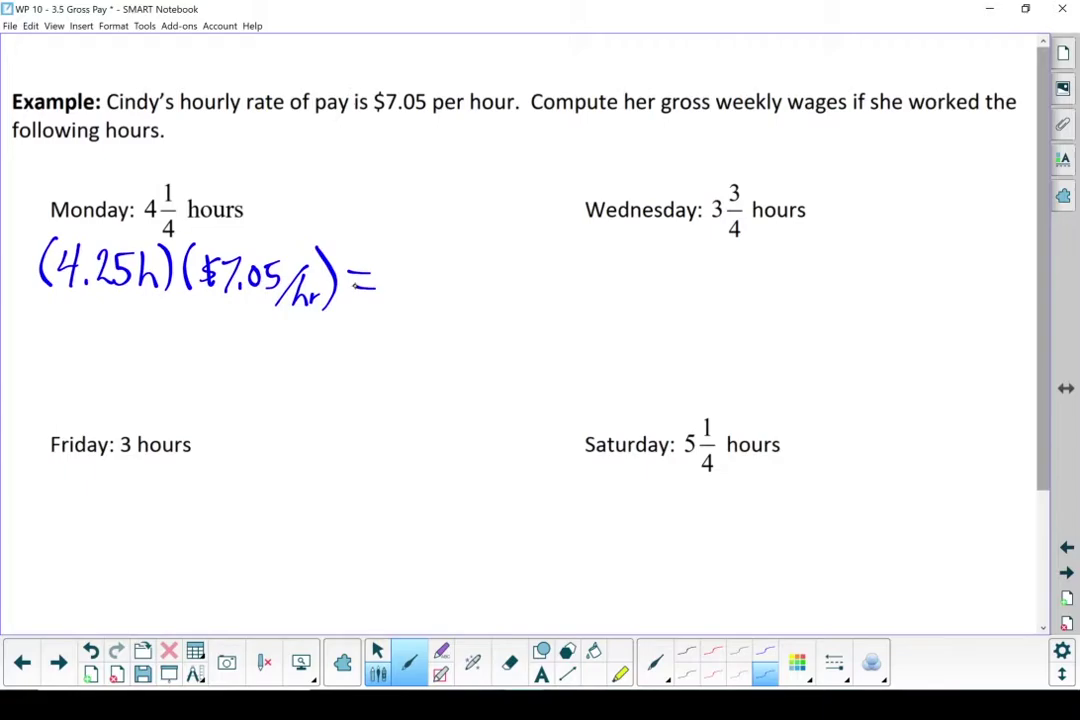
Write Monday's $29.95 result and highlight it in yellow
{"action": "left_click_drag", "start_coordinate": [398, 262], "coordinate": [384, 292]}
{"action": "mouse_move", "coordinate": [392, 255]}
{"action": "left_mouse_down"}
{"action": "mouse_move", "coordinate": [391, 298]}
{"action": "mouse_move", "coordinate": [424, 292]}
{"action": "left_mouse_up"}
{"action": "left_click_drag", "start_coordinate": [440, 270], "coordinate": [462, 292]}
{"action": "left_click_drag", "start_coordinate": [478, 266], "coordinate": [492, 290]}
{"action": "left_click", "coordinate": [620, 673]}
{"action": "mouse_move", "coordinate": [385, 312]}
{"action": "left_mouse_down"}
{"action": "mouse_move", "coordinate": [515, 250]}
{"action": "mouse_move", "coordinate": [365, 265]}
{"action": "left_mouse_up"}
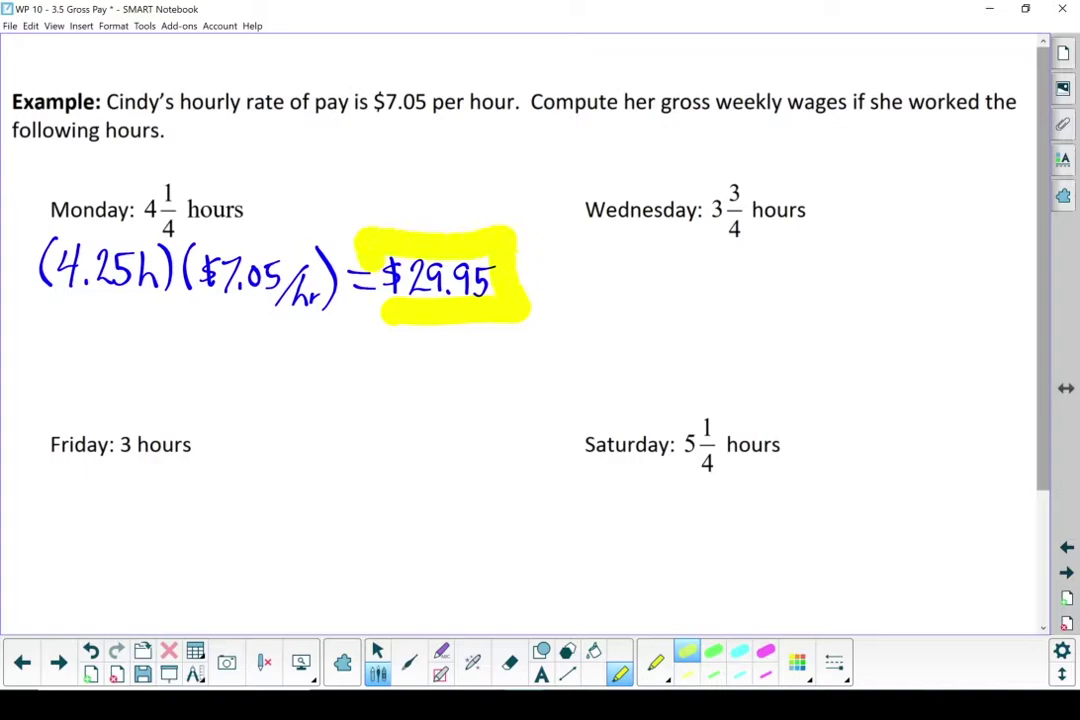
Write Wednesday's expression (3.75h)($7.05/h) = in red
{"action": "left_click", "coordinate": [409, 662]}
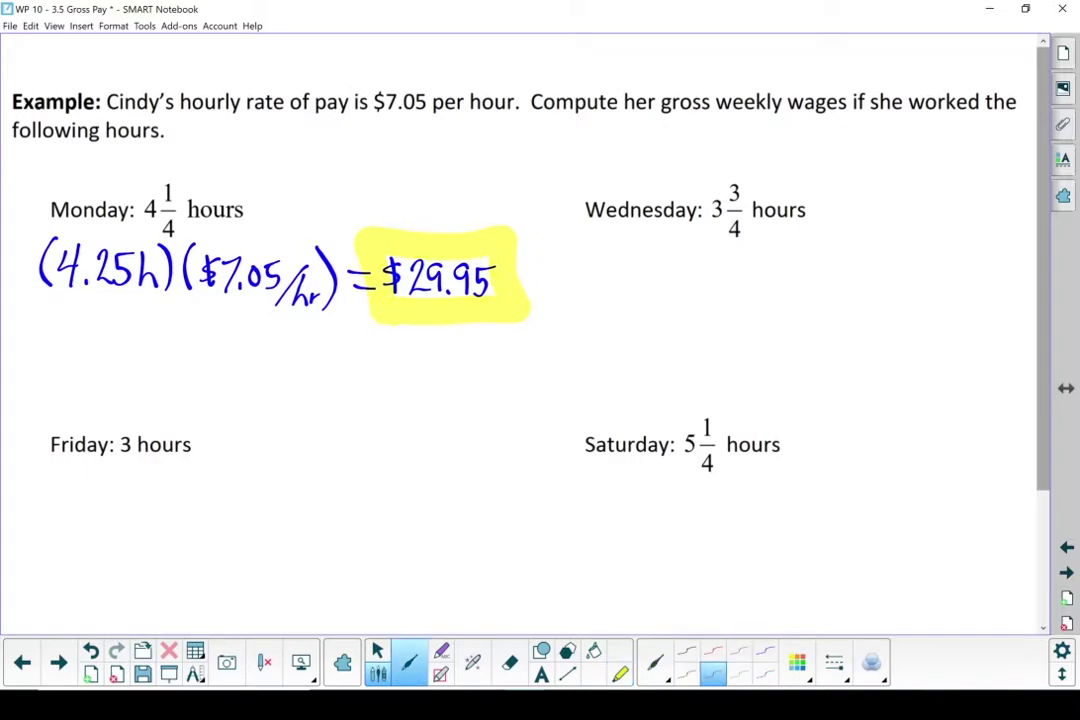
{"action": "mouse_move", "coordinate": [606, 250]}
{"action": "left_mouse_down"}
{"action": "mouse_move", "coordinate": [598, 291]}
{"action": "mouse_move", "coordinate": [711, 288]}
{"action": "left_mouse_up"}
{"action": "left_click", "coordinate": [648, 284]}
{"action": "mouse_move", "coordinate": [713, 253]}
{"action": "left_mouse_down"}
{"action": "mouse_move", "coordinate": [714, 293]}
{"action": "mouse_move", "coordinate": [761, 302]}
{"action": "mouse_move", "coordinate": [781, 292]}
{"action": "left_mouse_up"}
{"action": "left_click", "coordinate": [796, 290]}
{"action": "left_click_drag", "start_coordinate": [808, 268], "coordinate": [852, 300]}
{"action": "left_click_drag", "start_coordinate": [848, 250], "coordinate": [852, 302]}
{"action": "left_click_drag", "start_coordinate": [875, 282], "coordinate": [918, 300]}
Write Wednesday's $26.44 result and highlight it in yellow
{"action": "left_click_drag", "start_coordinate": [930, 270], "coordinate": [942, 292]}
{"action": "left_click_drag", "start_coordinate": [958, 266], "coordinate": [952, 292]}
{"action": "mouse_move", "coordinate": [975, 268]}
{"action": "left_mouse_down"}
{"action": "mouse_move", "coordinate": [980, 294]}
{"action": "mouse_move", "coordinate": [996, 294]}
{"action": "left_mouse_up"}
{"action": "left_click", "coordinate": [620, 674]}
{"action": "left_click_drag", "start_coordinate": [895, 270], "coordinate": [1015, 290]}
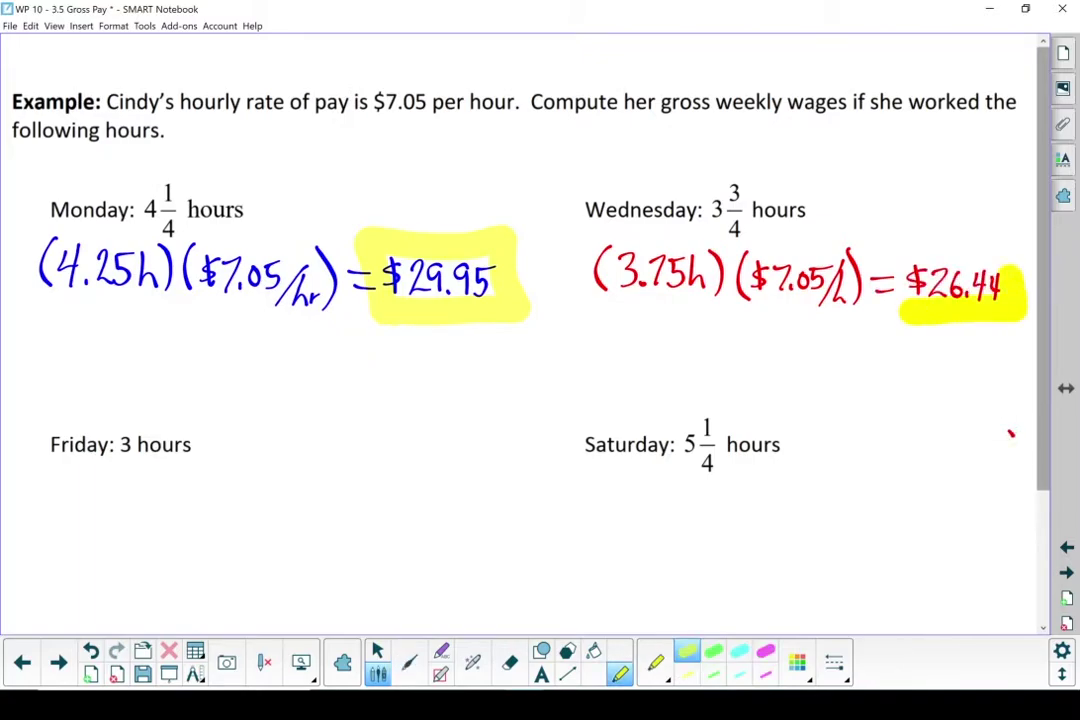
Write Friday's 3-hour calculation at $7.05/h with the $21.15 result
{"action": "left_click", "coordinate": [409, 662]}
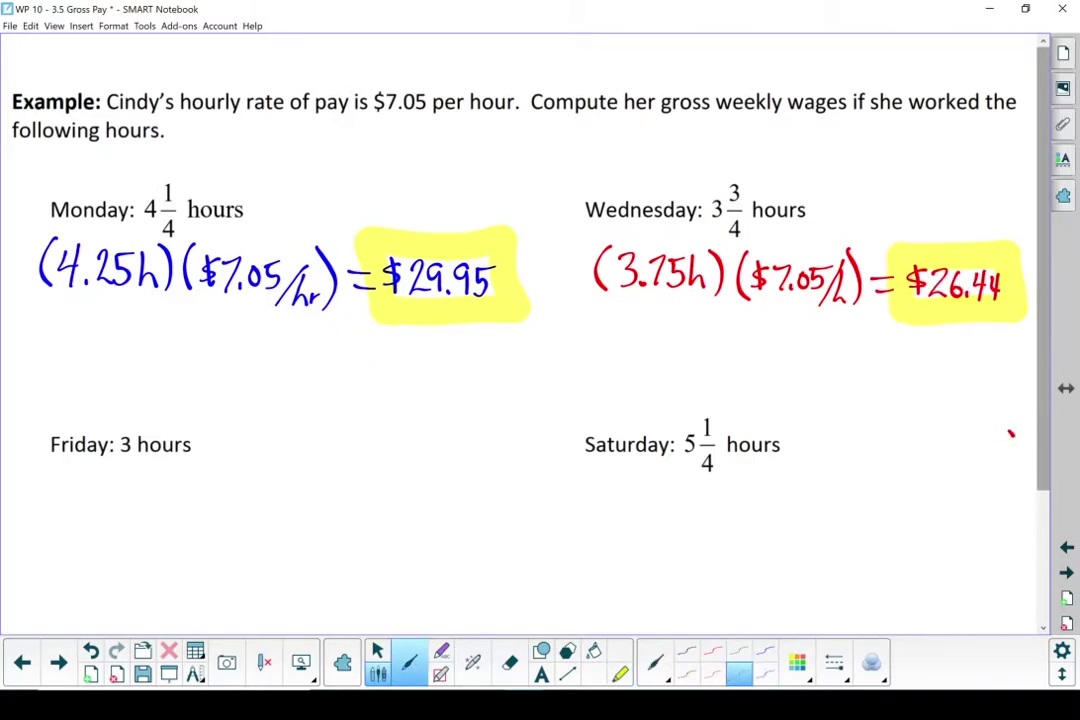
{"action": "left_click_drag", "start_coordinate": [70, 472], "coordinate": [66, 512]}
{"action": "left_click_drag", "start_coordinate": [120, 472], "coordinate": [132, 510]}
{"action": "left_click_drag", "start_coordinate": [190, 478], "coordinate": [180, 506]}
{"action": "left_click_drag", "start_coordinate": [208, 482], "coordinate": [215, 512]}
{"action": "left_click_drag", "start_coordinate": [270, 482], "coordinate": [262, 505]}
{"action": "mouse_move", "coordinate": [292, 470]}
{"action": "left_mouse_down"}
{"action": "mouse_move", "coordinate": [252, 530]}
{"action": "mouse_move", "coordinate": [300, 540]}
{"action": "left_mouse_up"}
{"action": "left_click_drag", "start_coordinate": [382, 482], "coordinate": [374, 514]}
{"action": "left_click_drag", "start_coordinate": [400, 492], "coordinate": [420, 516]}
{"action": "left_click", "coordinate": [440, 516]}
{"action": "mouse_move", "coordinate": [428, 488]}
{"action": "left_mouse_down"}
{"action": "mouse_move", "coordinate": [428, 518]}
{"action": "mouse_move", "coordinate": [452, 518]}
{"action": "left_mouse_up"}
{"action": "left_click_drag", "start_coordinate": [485, 488], "coordinate": [462, 518]}
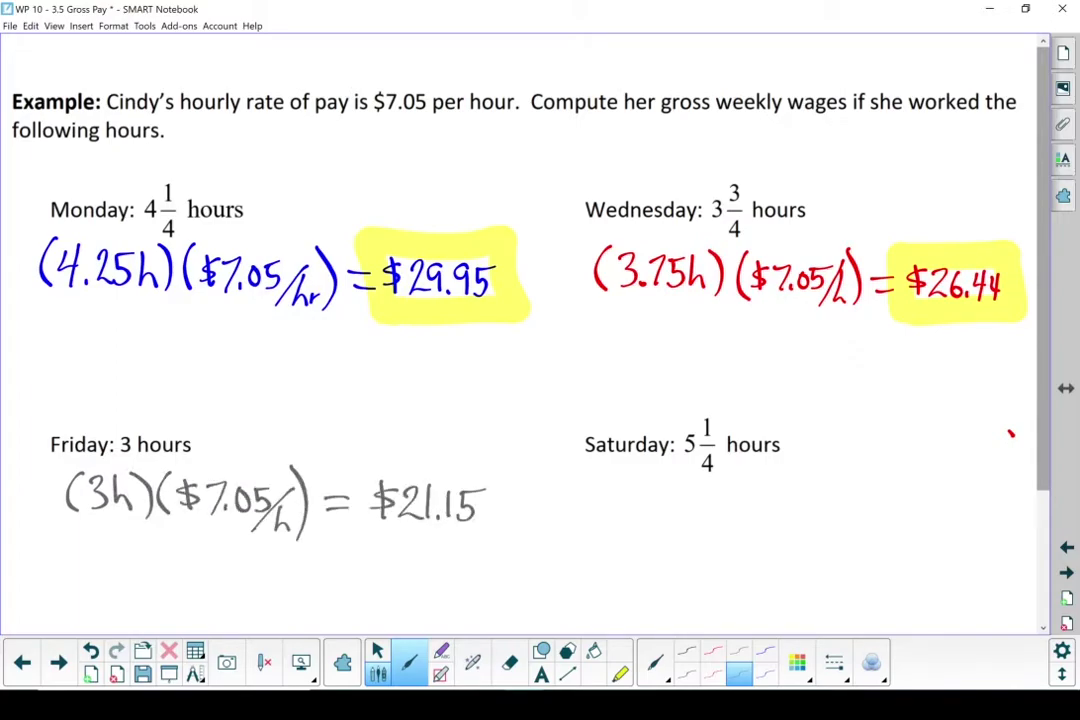
Write Saturday's (5.25h)($7.05/h) = $35.25 in blue and mark the answers
{"action": "left_click", "coordinate": [765, 673]}
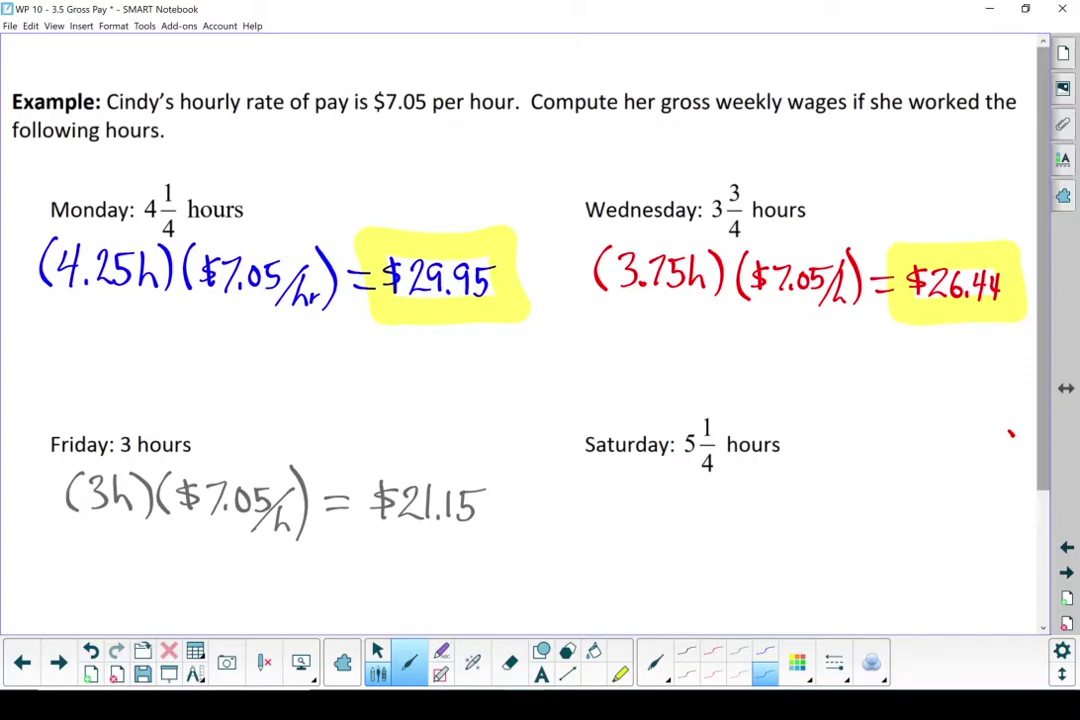
{"action": "left_click_drag", "start_coordinate": [610, 478], "coordinate": [603, 518]}
{"action": "mouse_move", "coordinate": [626, 484]}
{"action": "left_mouse_down"}
{"action": "mouse_move", "coordinate": [632, 512]}
{"action": "mouse_move", "coordinate": [641, 481]}
{"action": "mouse_move", "coordinate": [668, 512]}
{"action": "left_mouse_up"}
{"action": "left_click", "coordinate": [645, 512]}
{"action": "mouse_move", "coordinate": [684, 482]}
{"action": "left_mouse_down"}
{"action": "mouse_move", "coordinate": [666, 512]}
{"action": "mouse_move", "coordinate": [708, 512]}
{"action": "left_mouse_up"}
{"action": "mouse_move", "coordinate": [712, 478]}
{"action": "left_mouse_down"}
{"action": "mouse_move", "coordinate": [716, 518]}
{"action": "mouse_move", "coordinate": [738, 518]}
{"action": "left_mouse_up"}
{"action": "mouse_move", "coordinate": [772, 482]}
{"action": "left_mouse_down"}
{"action": "mouse_move", "coordinate": [792, 512]}
{"action": "mouse_move", "coordinate": [860, 516]}
{"action": "left_mouse_up"}
{"action": "left_click_drag", "start_coordinate": [875, 495], "coordinate": [895, 505]}
{"action": "left_click_drag", "start_coordinate": [910, 484], "coordinate": [906, 514]}
{"action": "left_click_drag", "start_coordinate": [932, 486], "coordinate": [936, 514]}
{"action": "left_click_drag", "start_coordinate": [962, 484], "coordinate": [954, 516]}
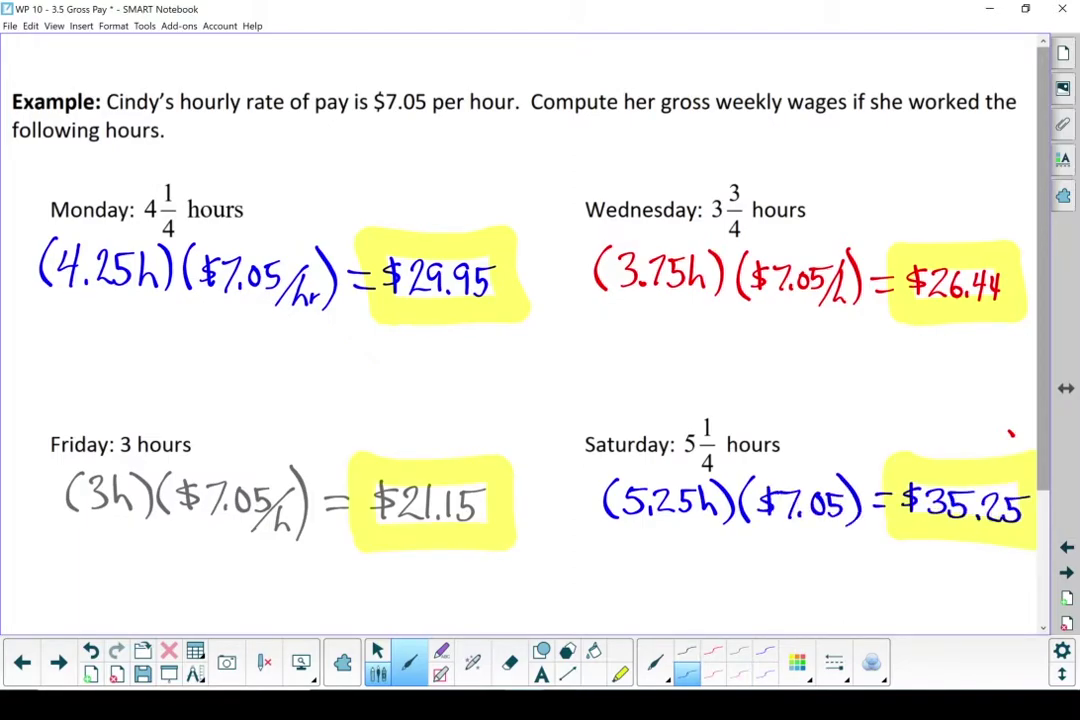
Write Gross Weekly wages = $112.80, highlight the total, and go to the Overtime Pay page
{"action": "left_click_drag", "start_coordinate": [274, 592], "coordinate": [265, 622]}
{"action": "left_click_drag", "start_coordinate": [287, 604], "coordinate": [378, 620]}
{"action": "mouse_move", "coordinate": [384, 590]}
{"action": "left_mouse_down"}
{"action": "mouse_move", "coordinate": [440, 622]}
{"action": "mouse_move", "coordinate": [615, 620]}
{"action": "left_mouse_up"}
{"action": "left_click_drag", "start_coordinate": [655, 604], "coordinate": [673, 613]}
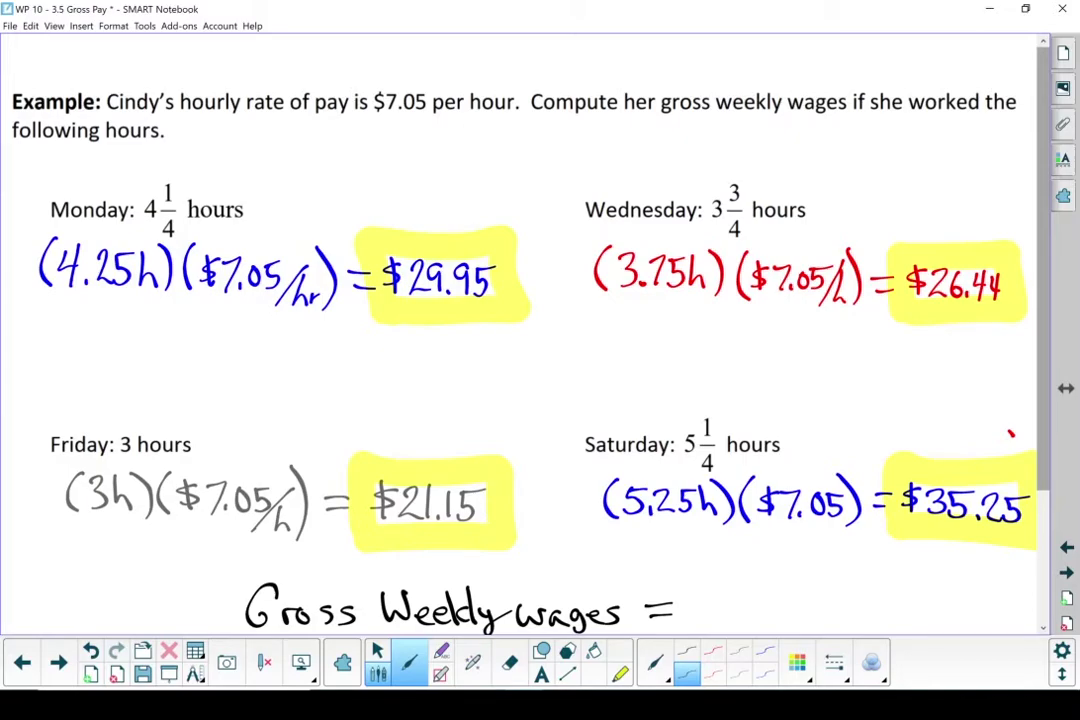
{"action": "left_click_drag", "start_coordinate": [705, 590], "coordinate": [700, 628]}
{"action": "left_click_drag", "start_coordinate": [735, 594], "coordinate": [738, 622]}
{"action": "mouse_move", "coordinate": [752, 594]}
{"action": "left_mouse_down"}
{"action": "mouse_move", "coordinate": [755, 622]}
{"action": "mouse_move", "coordinate": [788, 622]}
{"action": "left_mouse_up"}
{"action": "left_click_drag", "start_coordinate": [800, 598], "coordinate": [825, 622]}
{"action": "left_click", "coordinate": [620, 674]}
{"action": "mouse_move", "coordinate": [685, 622]}
{"action": "left_mouse_down"}
{"action": "mouse_move", "coordinate": [850, 625]}
{"action": "mouse_move", "coordinate": [690, 578]}
{"action": "left_mouse_up"}
{"action": "left_click", "coordinate": [1066, 572]}
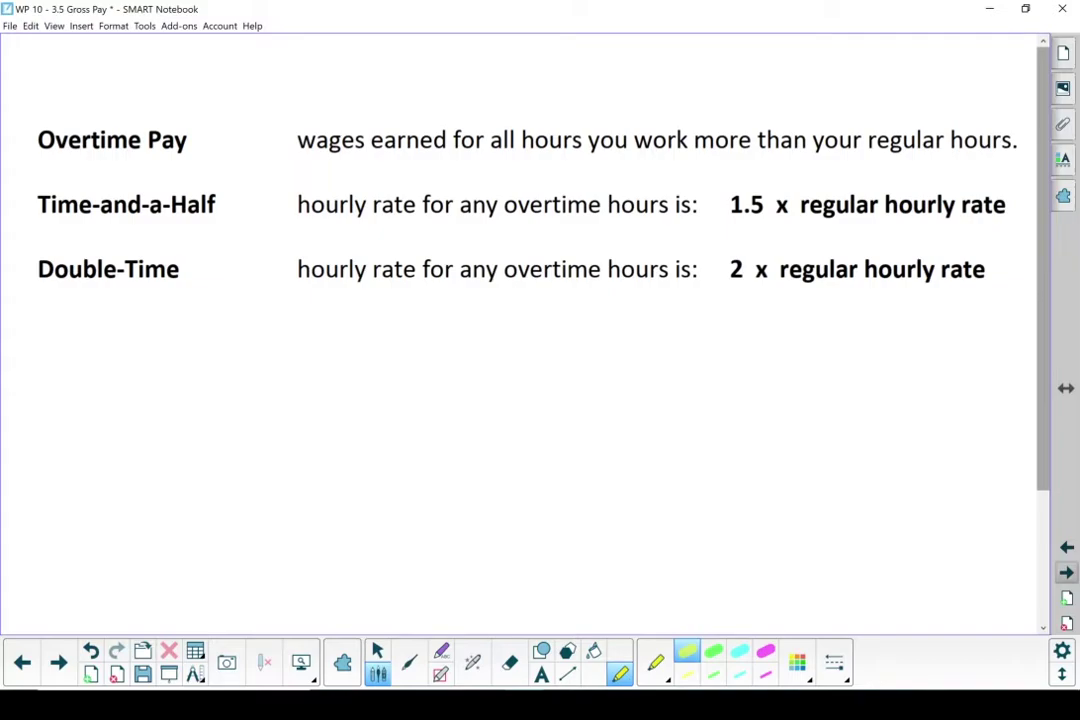
Write 'Regular time = 40h' in blue below Double-Time
{"action": "left_click", "coordinate": [409, 662]}
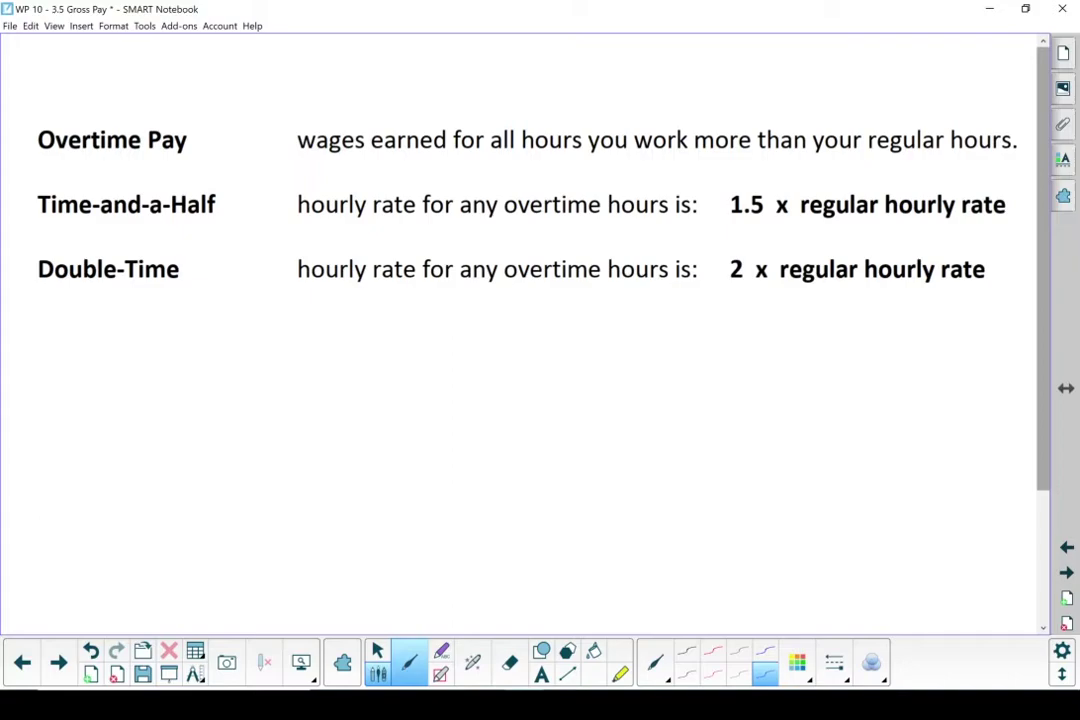
{"action": "mouse_move", "coordinate": [80, 330]}
{"action": "left_mouse_down"}
{"action": "mouse_move", "coordinate": [168, 360]}
{"action": "mouse_move", "coordinate": [300, 370]}
{"action": "left_mouse_up"}
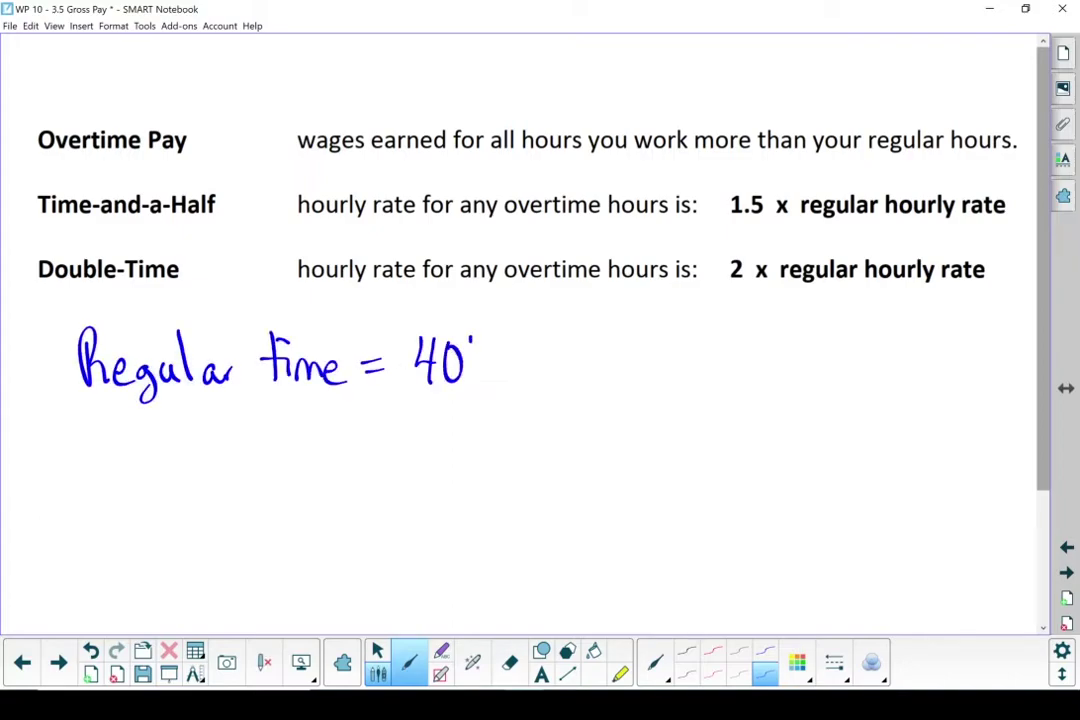
{"action": "left_click_drag", "start_coordinate": [471, 348], "coordinate": [495, 383]}
Write in red 'Also paid on statutory holidays' listing Christmas Day, Easter, Thanksgiving
{"action": "left_click", "coordinate": [712, 673]}
{"action": "mouse_move", "coordinate": [80, 487]}
{"action": "left_mouse_down"}
{"action": "mouse_move", "coordinate": [84, 440]}
{"action": "mouse_move", "coordinate": [251, 470]}
{"action": "mouse_move", "coordinate": [381, 465]}
{"action": "mouse_move", "coordinate": [500, 495]}
{"action": "left_mouse_up"}
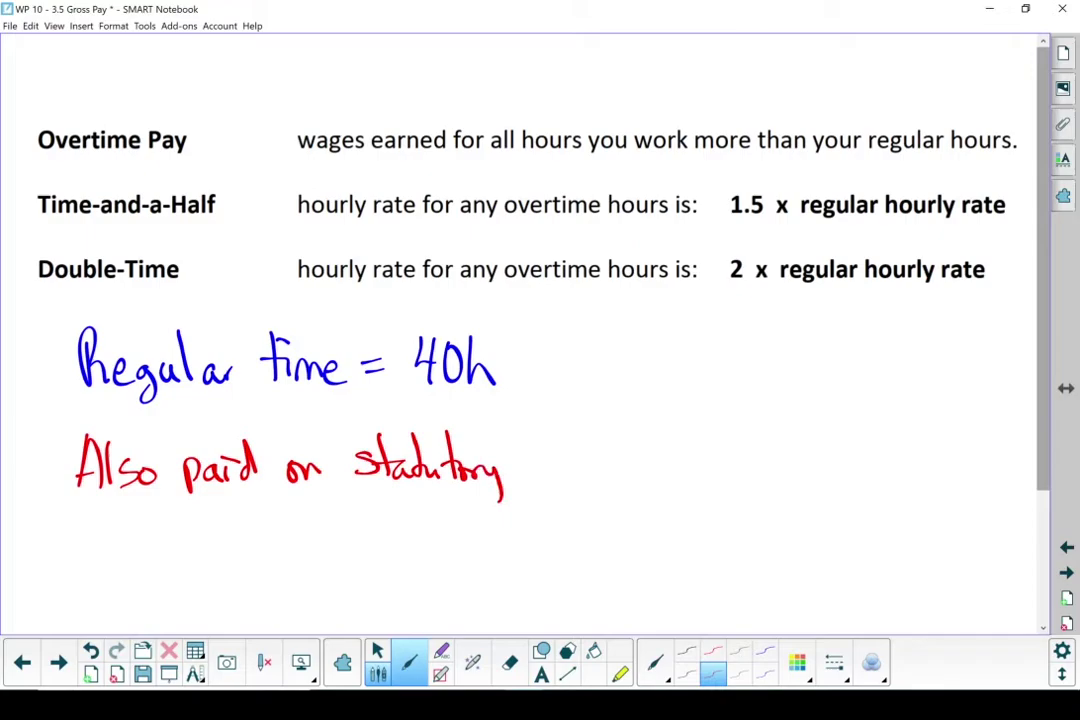
{"action": "mouse_move", "coordinate": [525, 450]}
{"action": "left_mouse_down"}
{"action": "mouse_move", "coordinate": [622, 470]}
{"action": "mouse_move", "coordinate": [310, 540]}
{"action": "mouse_move", "coordinate": [578, 545]}
{"action": "mouse_move", "coordinate": [598, 562]}
{"action": "mouse_move", "coordinate": [820, 548]}
{"action": "mouse_move", "coordinate": [926, 580]}
{"action": "mouse_move", "coordinate": [1012, 552]}
{"action": "mouse_move", "coordinate": [1015, 570]}
{"action": "left_mouse_up"}
Highlight Time-and-a-Half with 1.5 x regular hourly rate and Double-Time with 2 x regular hourly rate
{"action": "left_click", "coordinate": [620, 673]}
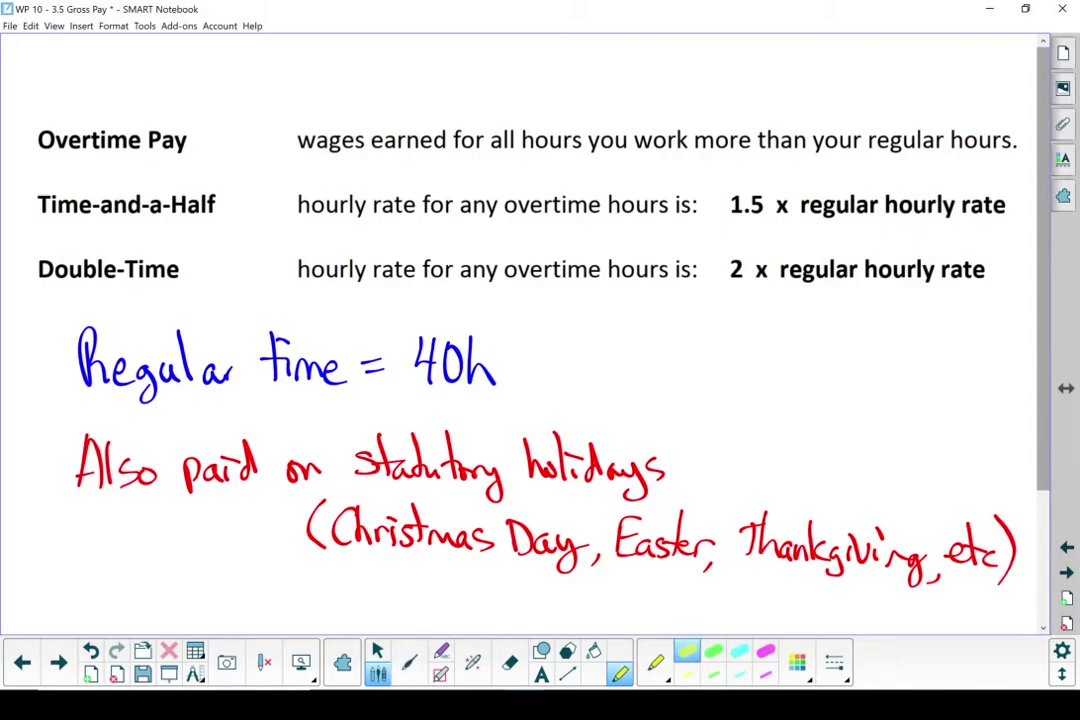
{"action": "left_click_drag", "start_coordinate": [30, 205], "coordinate": [222, 205]}
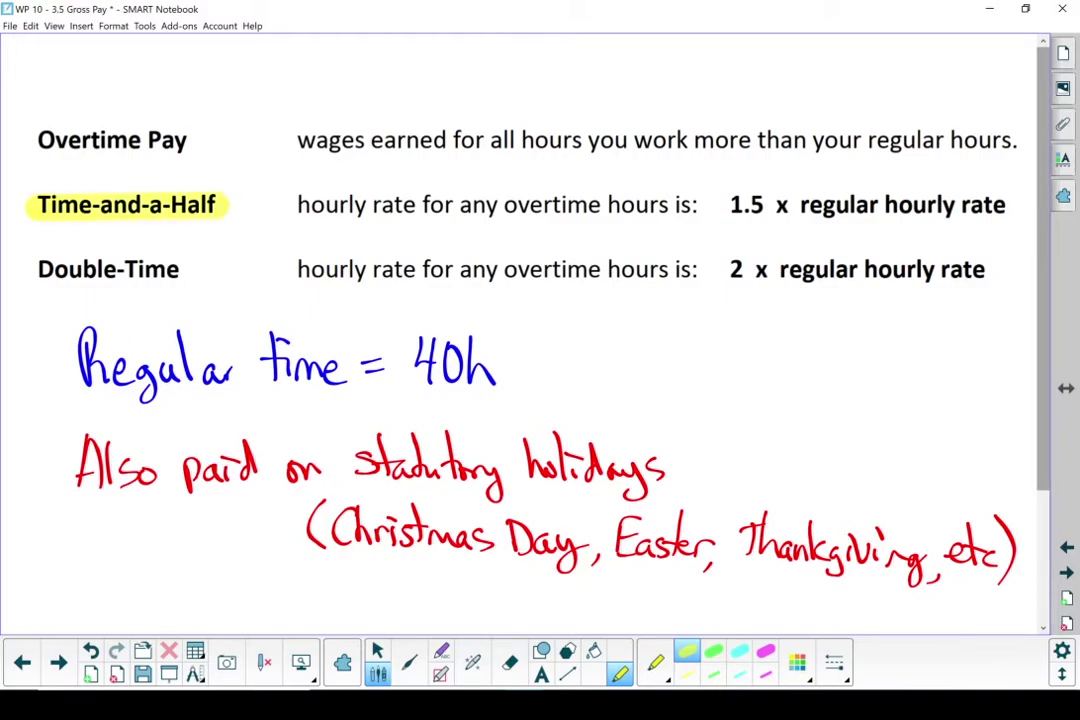
{"action": "left_click_drag", "start_coordinate": [712, 205], "coordinate": [1032, 205]}
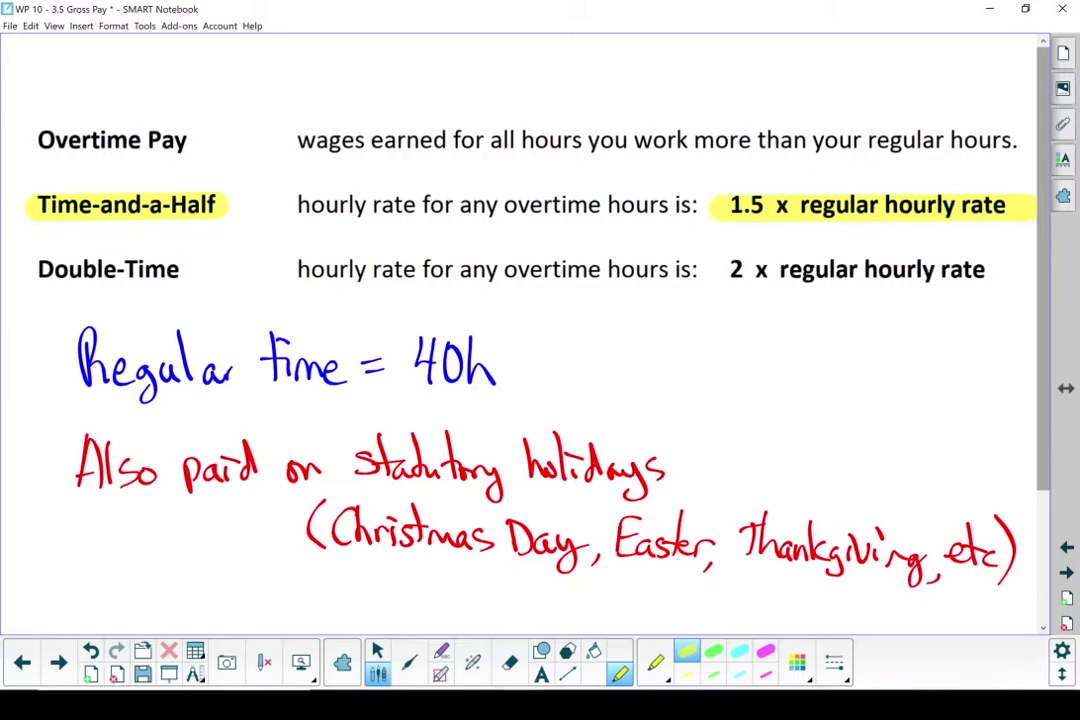
{"action": "left_click_drag", "start_coordinate": [30, 269], "coordinate": [200, 269]}
{"action": "left_click_drag", "start_coordinate": [716, 269], "coordinate": [996, 269]}
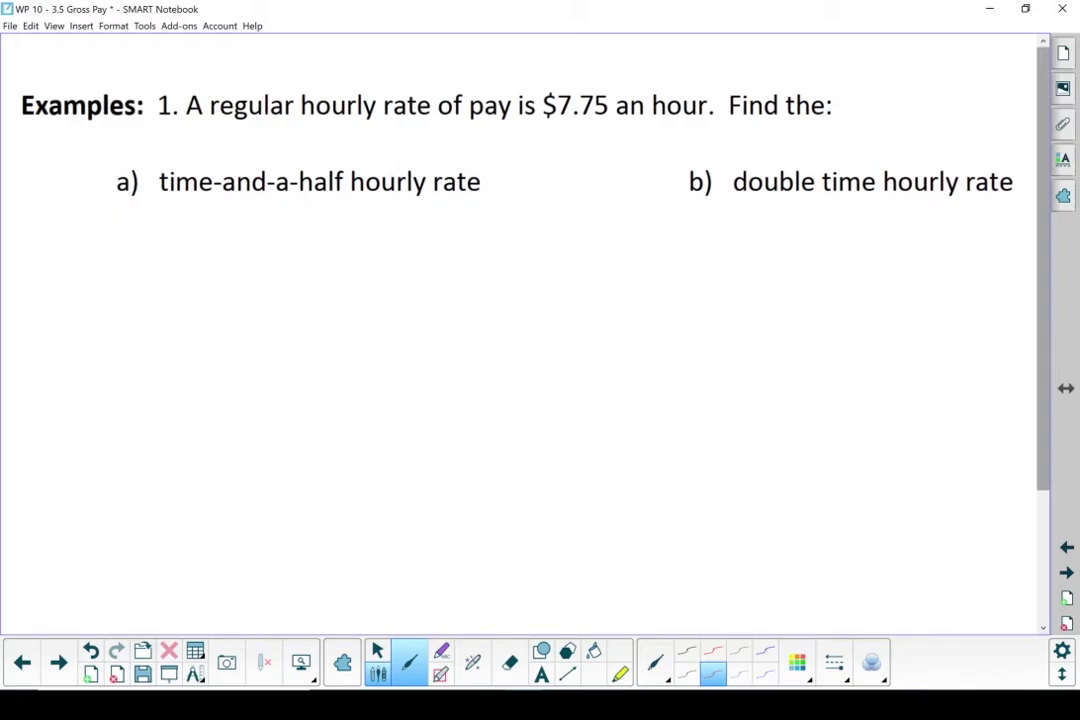
Write ($7.75)(1.5) for item a, underlining time-and-a-half in red with 1.5 above it
{"action": "left_click_drag", "start_coordinate": [147, 223], "coordinate": [138, 270]}
{"action": "left_click_drag", "start_coordinate": [165, 232], "coordinate": [150, 262]}
{"action": "left_click", "coordinate": [201, 262]}
{"action": "mouse_move", "coordinate": [175, 237]}
{"action": "left_mouse_down"}
{"action": "mouse_move", "coordinate": [183, 269]}
{"action": "mouse_move", "coordinate": [229, 265]}
{"action": "mouse_move", "coordinate": [245, 236]}
{"action": "left_mouse_up"}
{"action": "left_click_drag", "start_coordinate": [258, 225], "coordinate": [262, 272]}
{"action": "left_click_drag", "start_coordinate": [302, 240], "coordinate": [292, 272]}
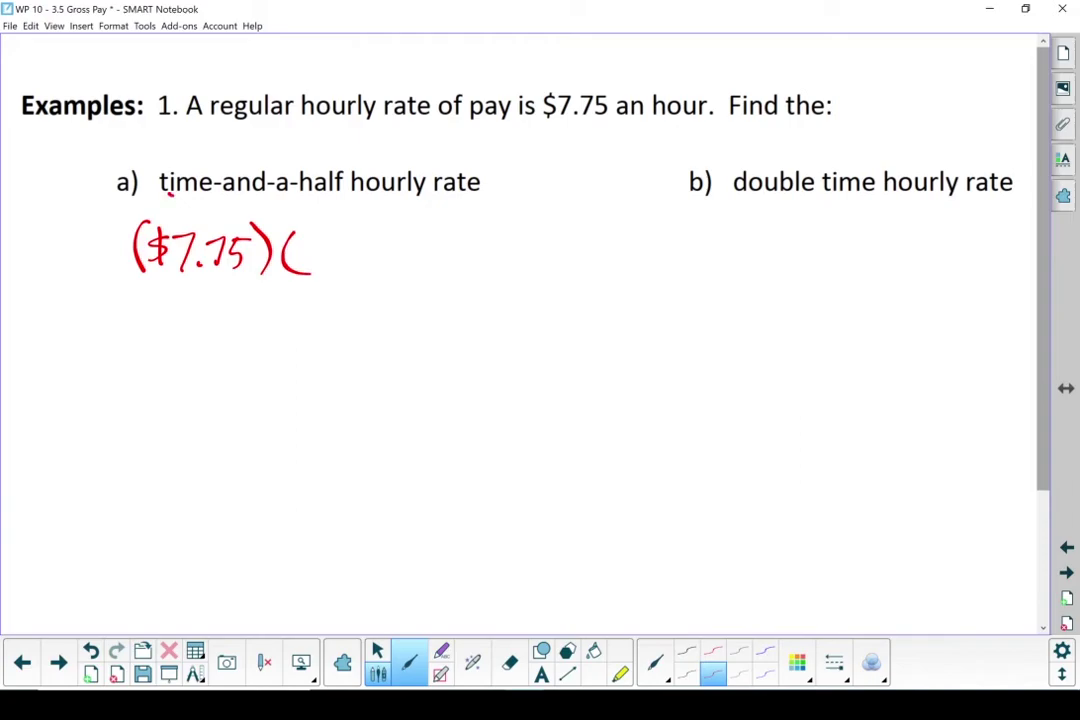
{"action": "left_click_drag", "start_coordinate": [165, 199], "coordinate": [330, 201]}
{"action": "left_click", "coordinate": [237, 160]}
{"action": "mouse_move", "coordinate": [226, 138]}
{"action": "left_mouse_down"}
{"action": "mouse_move", "coordinate": [226, 163]}
{"action": "mouse_move", "coordinate": [270, 135]}
{"action": "left_mouse_up"}
{"action": "mouse_move", "coordinate": [271, 201]}
{"action": "left_mouse_down"}
{"action": "mouse_move", "coordinate": [336, 203]}
{"action": "mouse_move", "coordinate": [313, 266]}
{"action": "mouse_move", "coordinate": [340, 264]}
{"action": "mouse_move", "coordinate": [358, 233]}
{"action": "left_mouse_up"}
{"action": "left_click", "coordinate": [327, 264]}
{"action": "left_click_drag", "start_coordinate": [366, 226], "coordinate": [370, 272]}
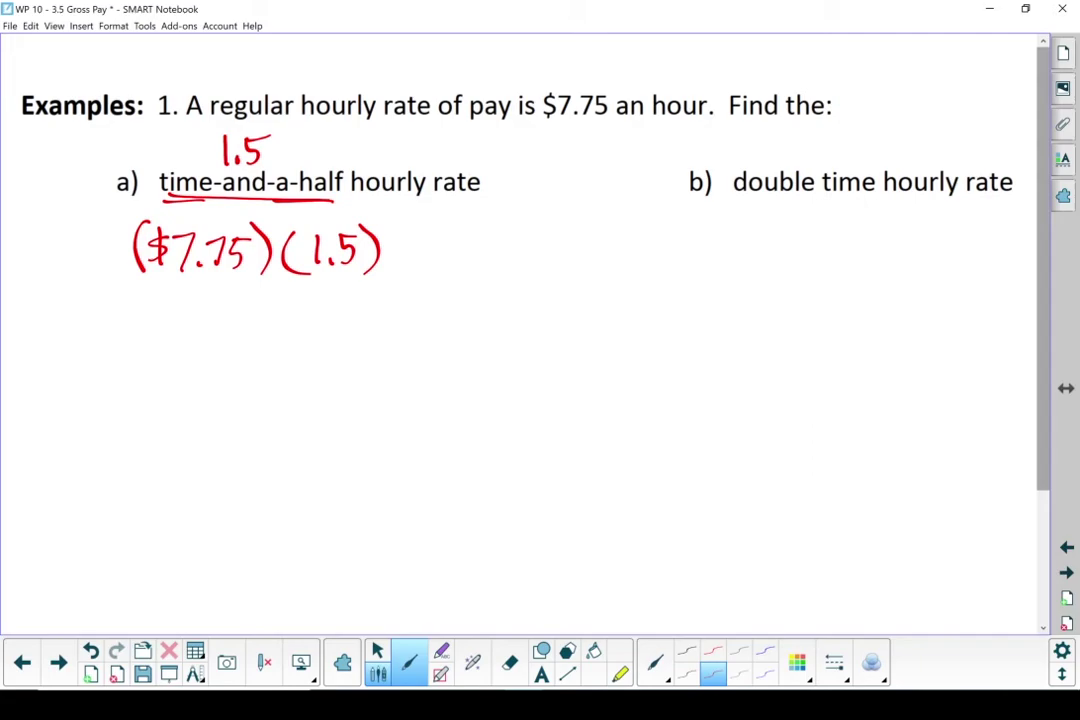
Write the $11.63/h answer and box it in yellow
{"action": "left_click_drag", "start_coordinate": [165, 310], "coordinate": [312, 362]}
{"action": "left_click", "coordinate": [765, 674]}
{"action": "mouse_move", "coordinate": [150, 375]}
{"action": "left_mouse_down"}
{"action": "mouse_move", "coordinate": [258, 378]}
{"action": "mouse_move", "coordinate": [150, 290]}
{"action": "mouse_move", "coordinate": [300, 330]}
{"action": "left_mouse_up"}
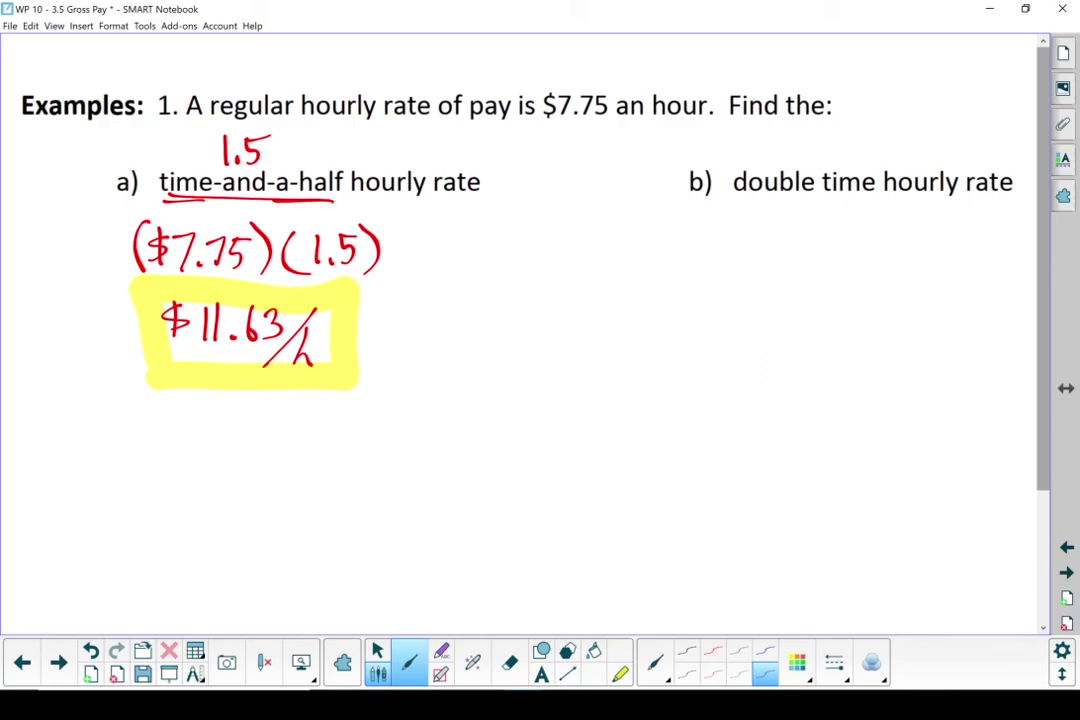
For item b, underline double time, write ($7.75)(2), and box the $15.50/h answer in yellow
{"action": "left_click_drag", "start_coordinate": [730, 202], "coordinate": [862, 200]}
{"action": "mouse_move", "coordinate": [783, 146]}
{"action": "left_mouse_down"}
{"action": "mouse_move", "coordinate": [795, 140]}
{"action": "mouse_move", "coordinate": [685, 245]}
{"action": "mouse_move", "coordinate": [805, 240]}
{"action": "mouse_move", "coordinate": [845, 262]}
{"action": "left_mouse_up"}
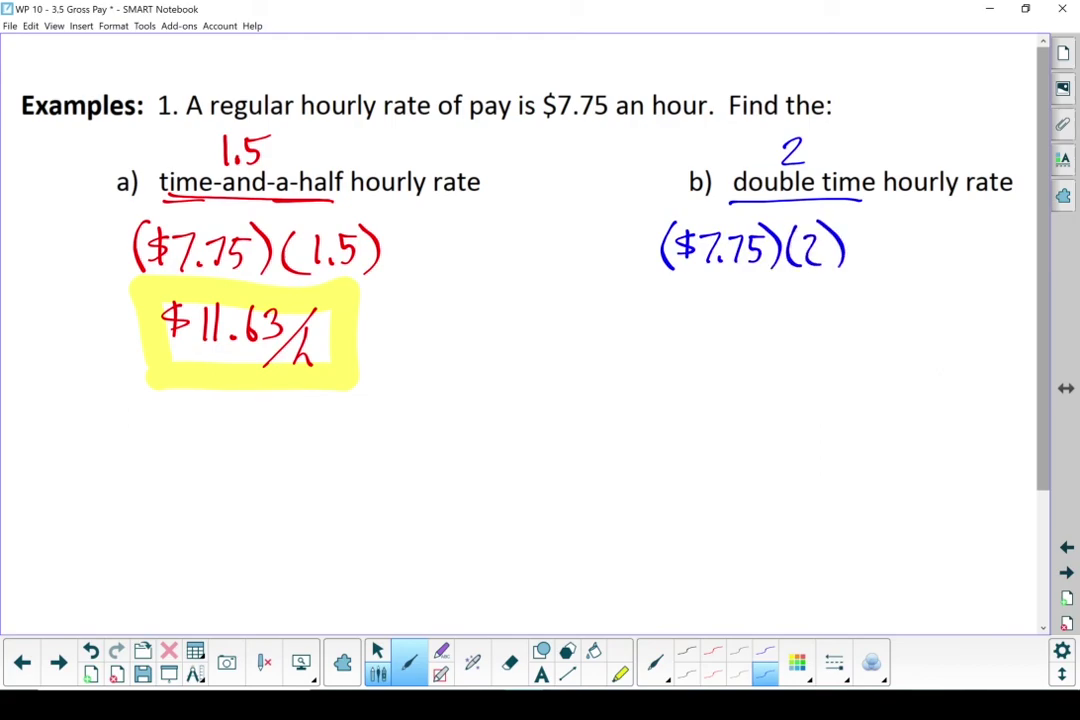
{"action": "mouse_move", "coordinate": [684, 300]}
{"action": "left_mouse_down"}
{"action": "mouse_move", "coordinate": [782, 300]}
{"action": "mouse_move", "coordinate": [832, 330]}
{"action": "left_mouse_up"}
{"action": "left_click", "coordinate": [620, 674]}
{"action": "mouse_move", "coordinate": [660, 345]}
{"action": "left_mouse_down"}
{"action": "mouse_move", "coordinate": [860, 340]}
{"action": "mouse_move", "coordinate": [655, 285]}
{"action": "left_mouse_up"}
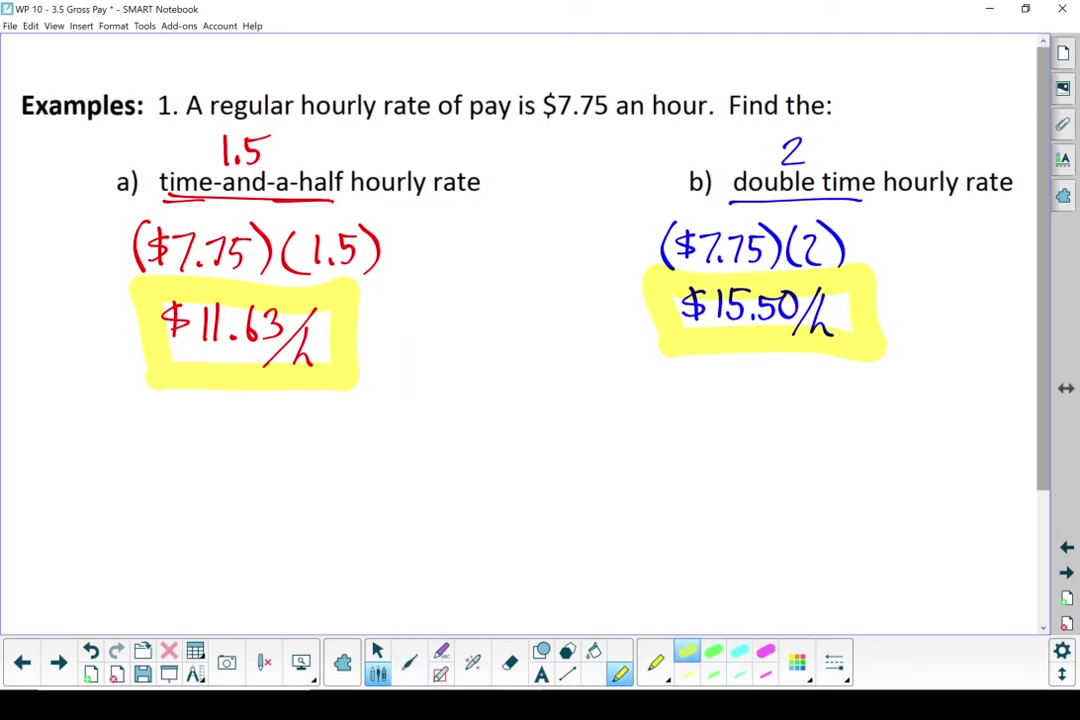